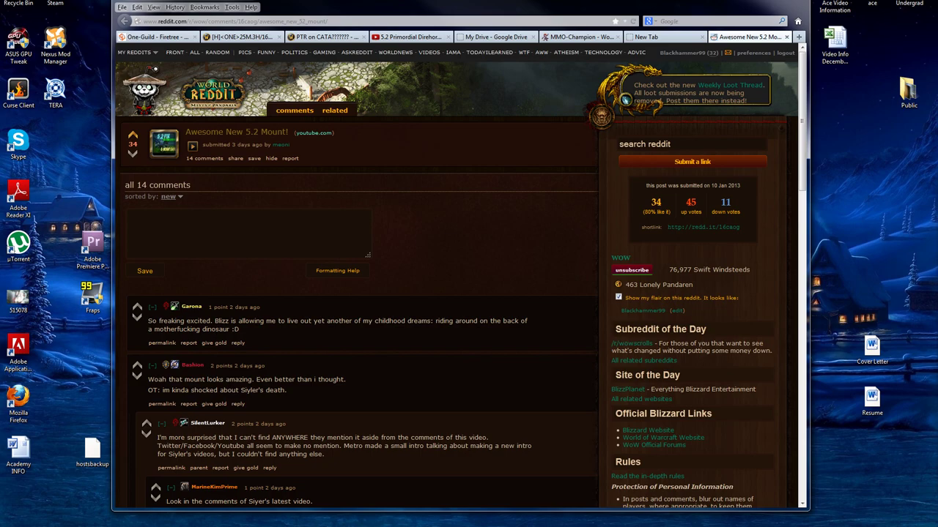
scroll(366, 293, down, 5)
scroll(366, 293, down, 5)
scroll(366, 293, down, 3)
scroll(366, 293, down, 2)
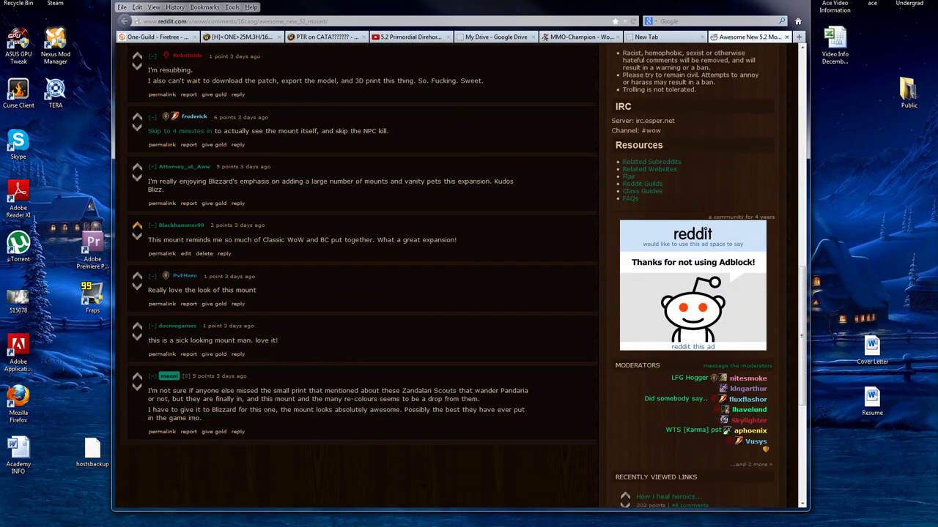
scroll(366, 293, up, 3)
scroll(366, 293, up, 4)
scroll(366, 293, up, 4)
scroll(366, 293, down, 3)
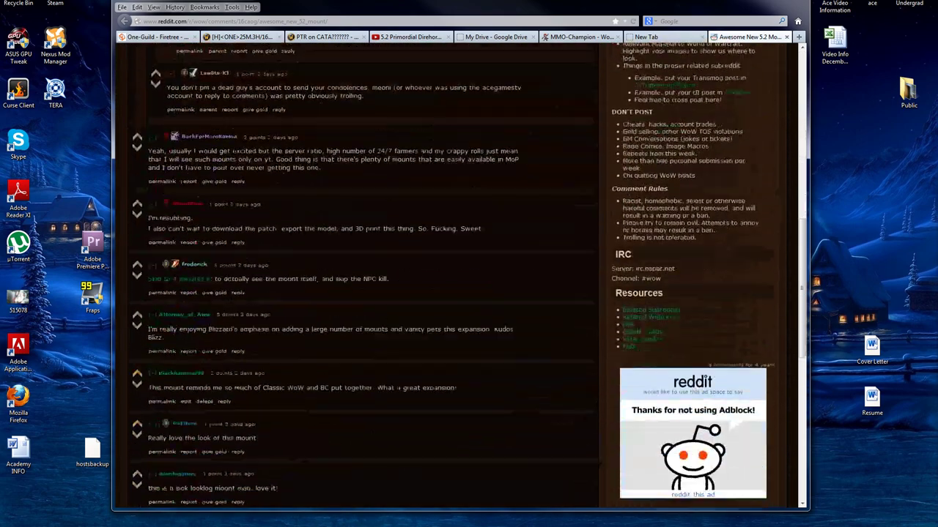
scroll(366, 293, down, 2)
scroll(366, 293, up, 5)
scroll(366, 293, up, 5)
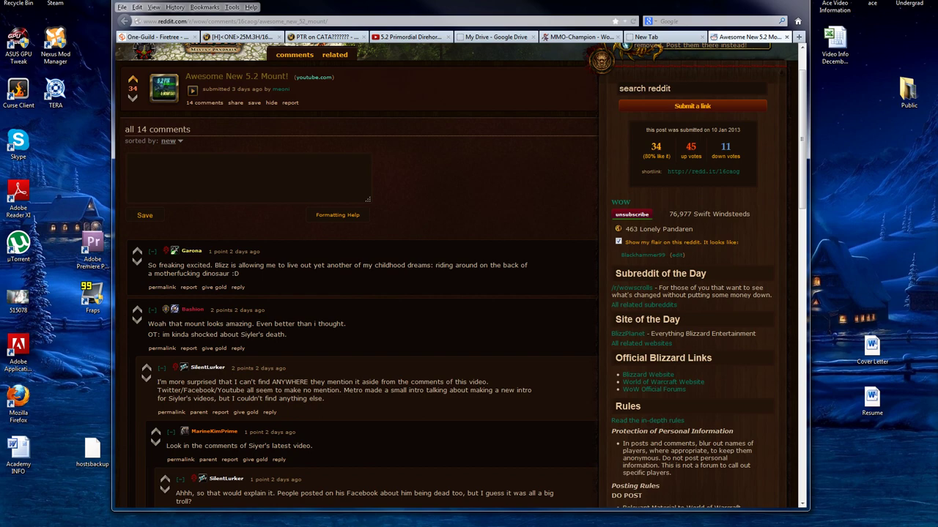
scroll(359, 293, down, 5)
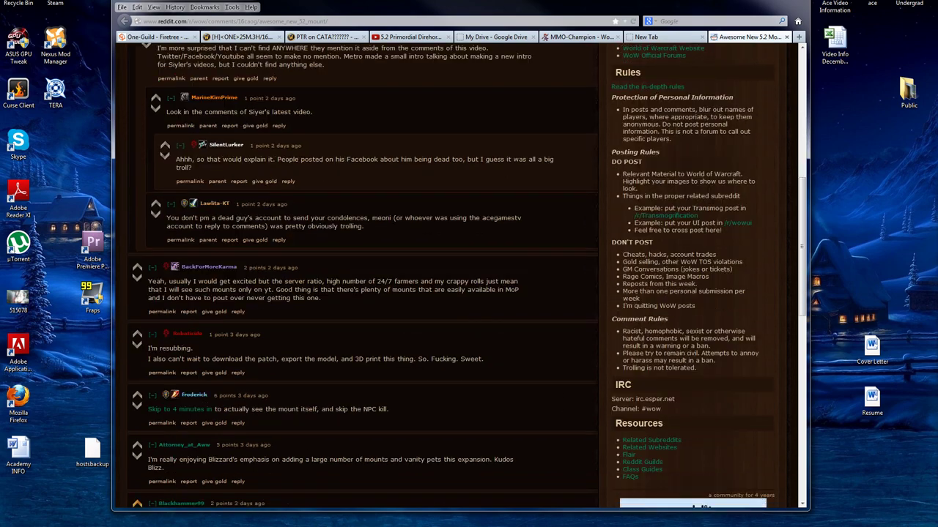
scroll(359, 293, down, 5)
scroll(359, 293, down, 3)
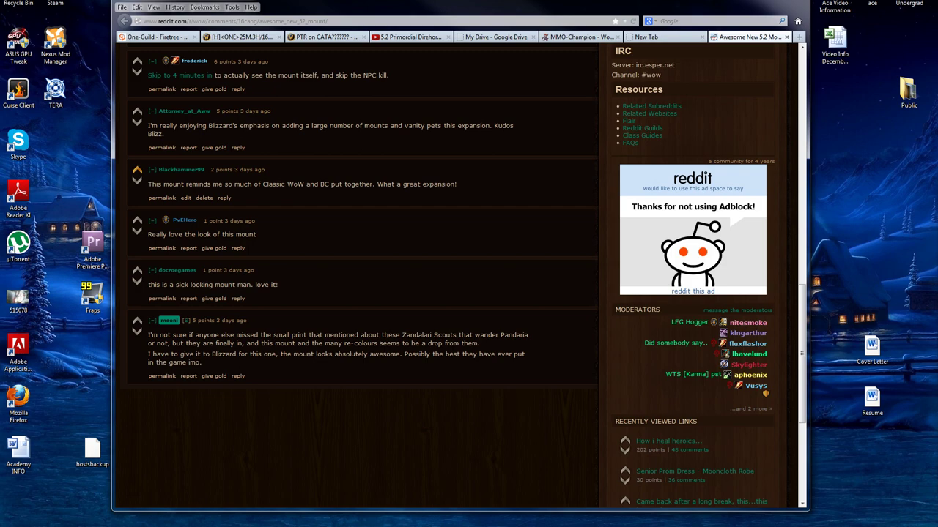
scroll(366, 256, up, 10)
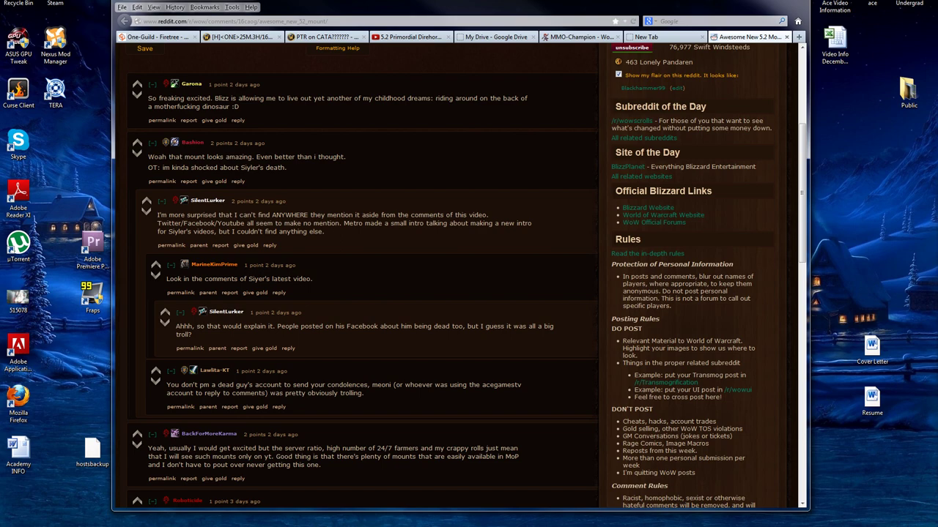
scroll(366, 257, up, 5)
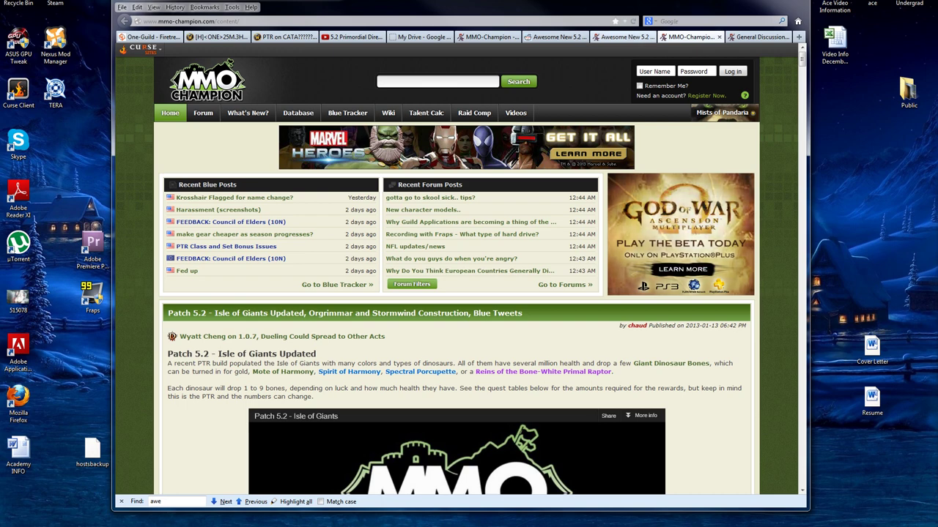
Step: Switch to the MMO-Champion tab showing the 'Awesome New 5.2 Mount!' thread with its embedded video
key(ctrl+shift+Tab)
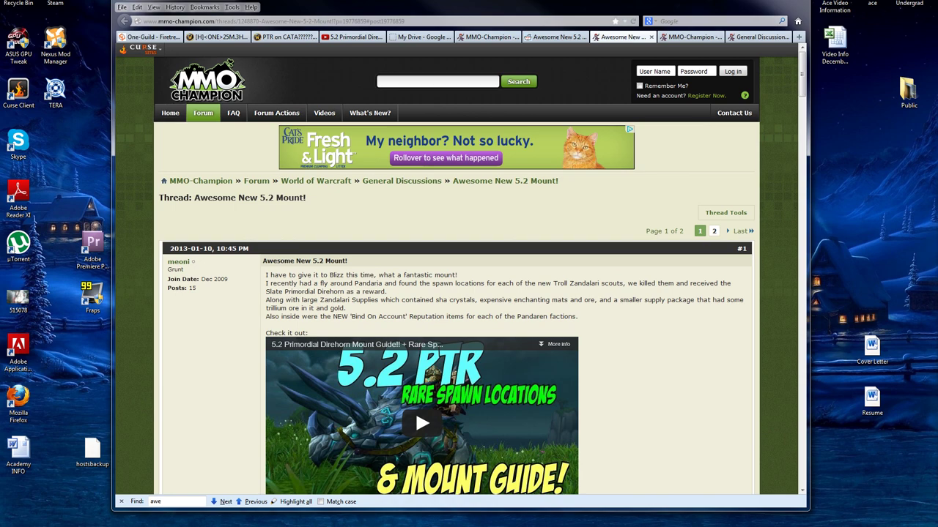
scroll(468, 293, down, 3)
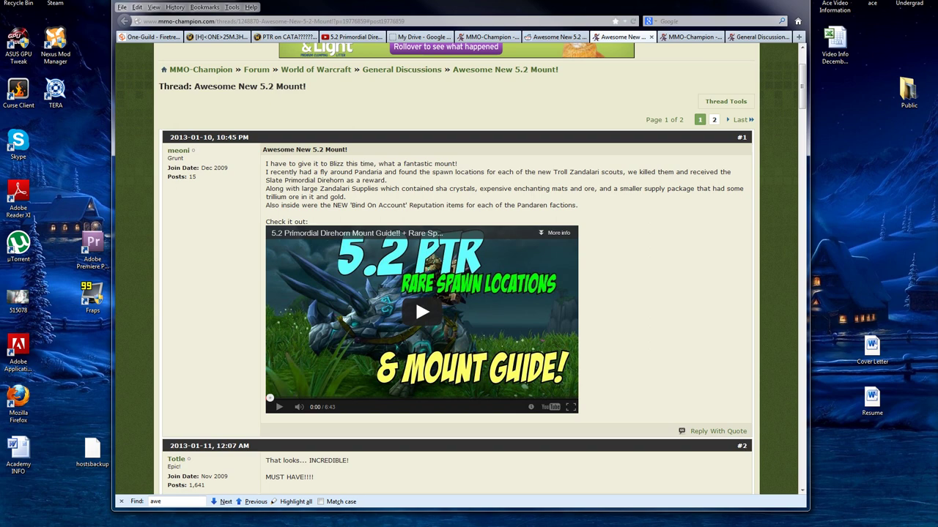
scroll(457, 293, down, 8)
scroll(458, 293, down, 8)
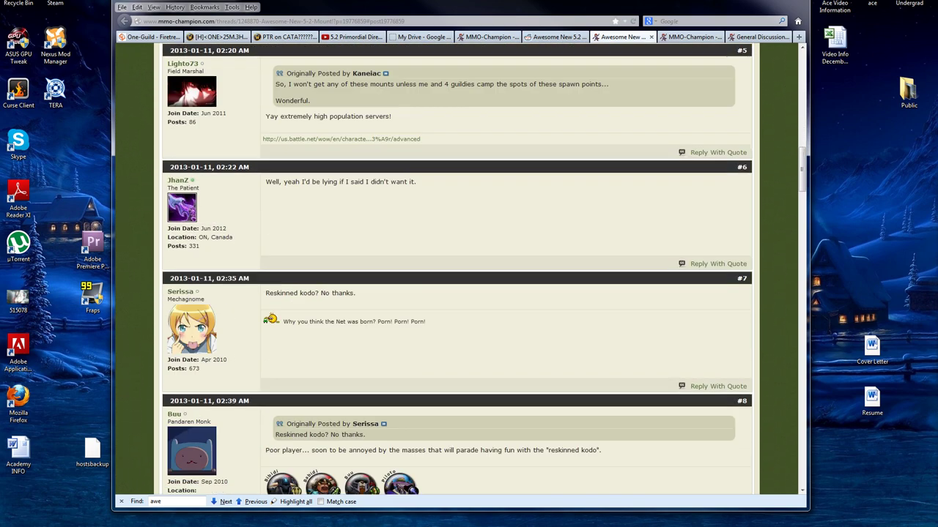
scroll(457, 293, down, 8)
scroll(457, 293, down, 8)
scroll(457, 293, down, 3)
scroll(457, 293, up, 10)
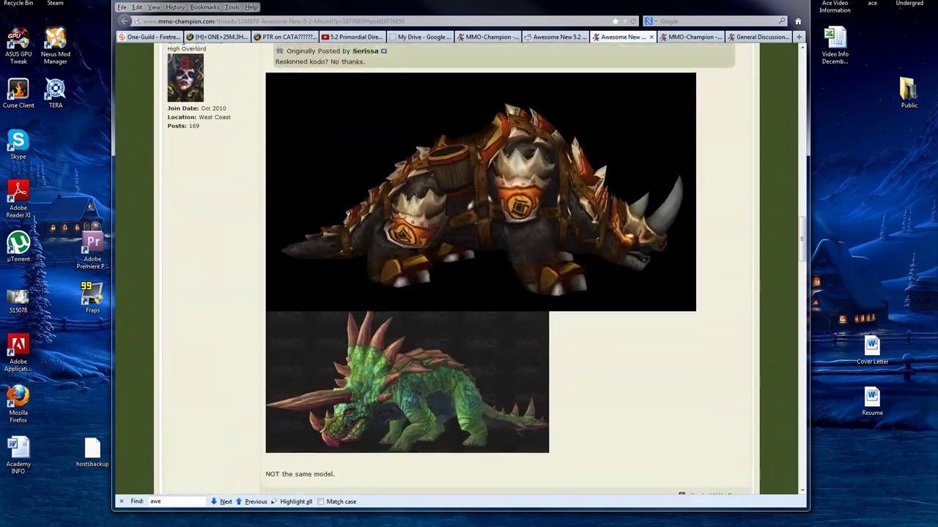
scroll(457, 293, up, 10)
scroll(457, 293, up, 10)
scroll(457, 293, up, 3)
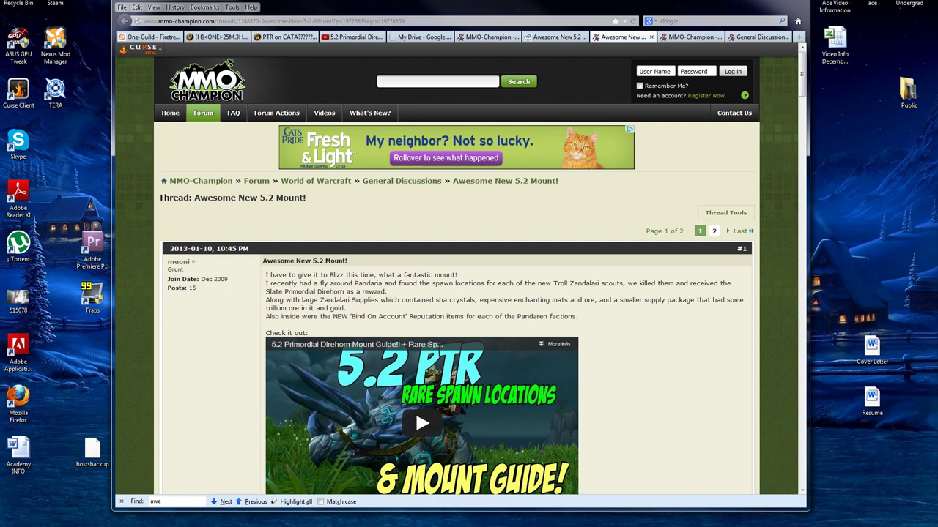
scroll(461, 293, down, 1)
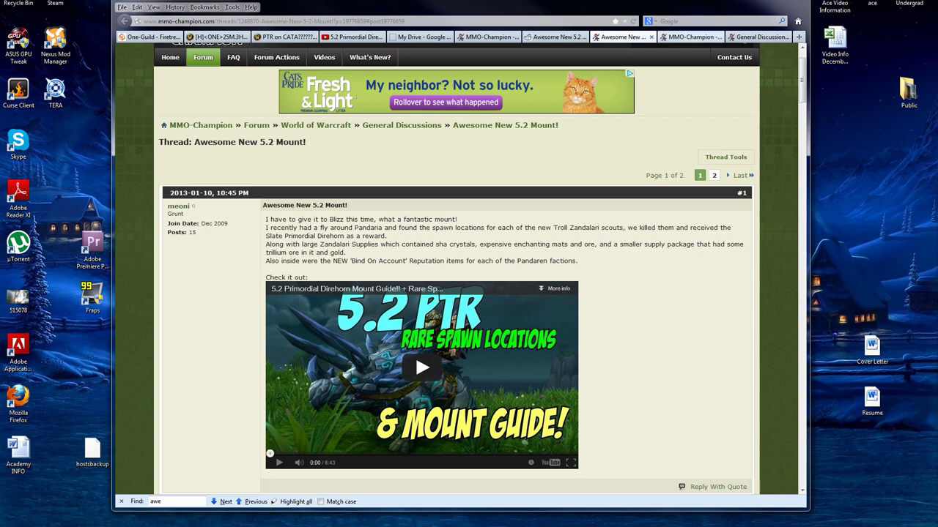
click(690, 37)
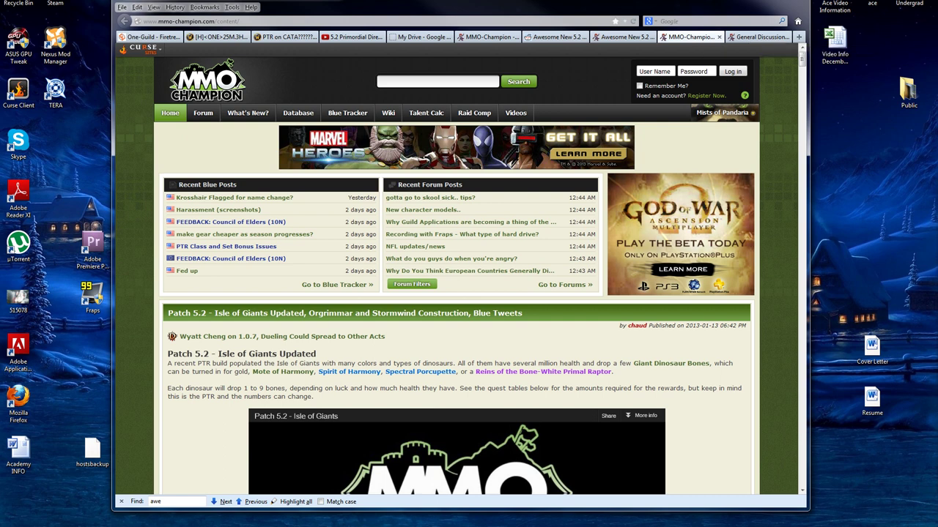
Step: Switch to the MMO-Champion General Discussions list containing the 'Awesome New 5.2 Mount!' thread
click(755, 36)
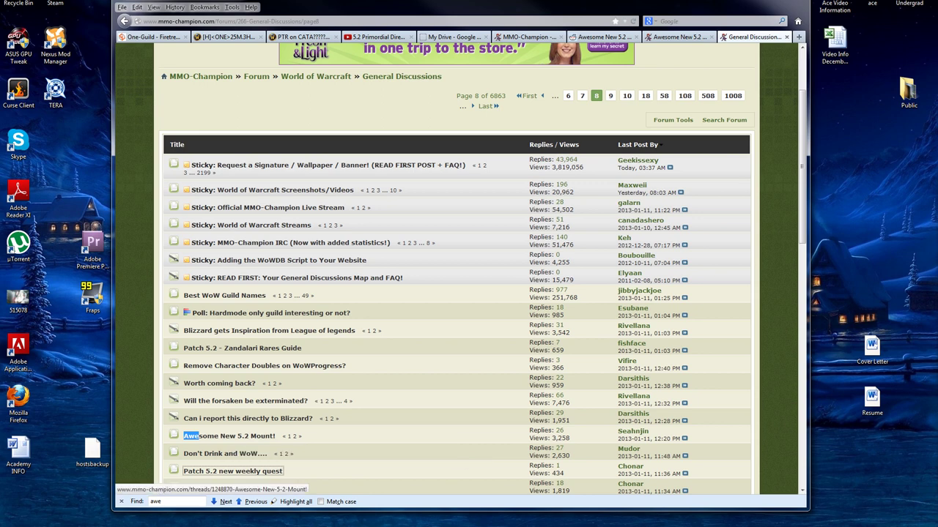
Step: Open the 'Awesome New 5.2 Mount!' thread from the General Discussions list
click(227, 436)
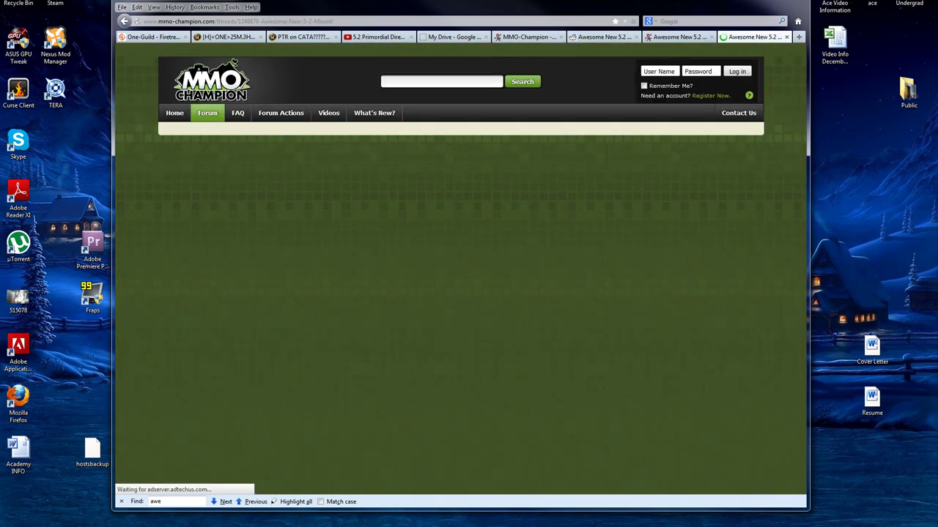
scroll(457, 293, down, 10)
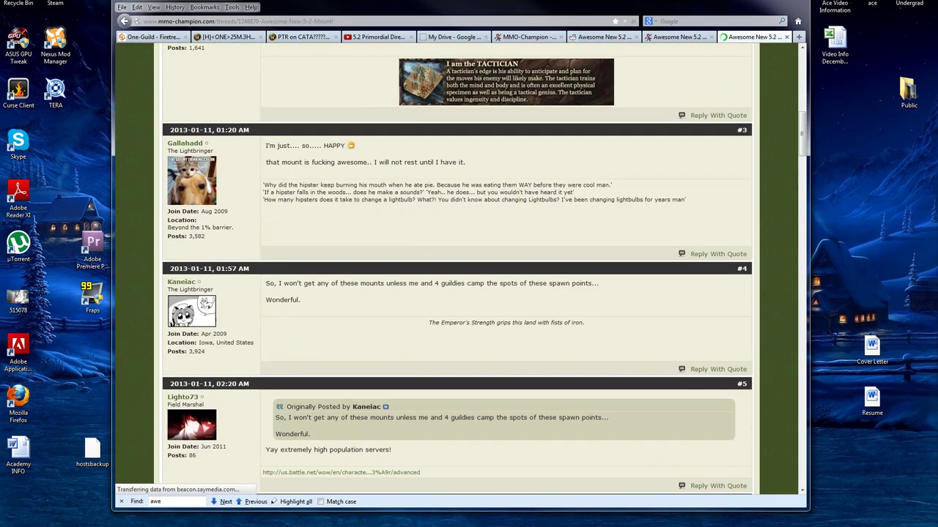
scroll(457, 293, down, 10)
scroll(457, 293, down, 10)
scroll(457, 293, down, 10)
scroll(458, 293, down, 10)
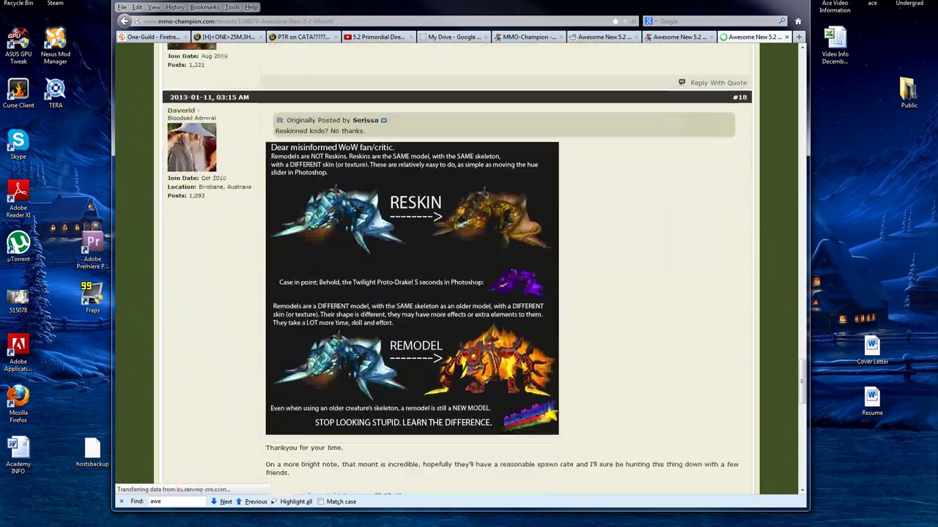
scroll(457, 293, down, 8)
scroll(458, 293, up, 8)
scroll(457, 293, down, 5)
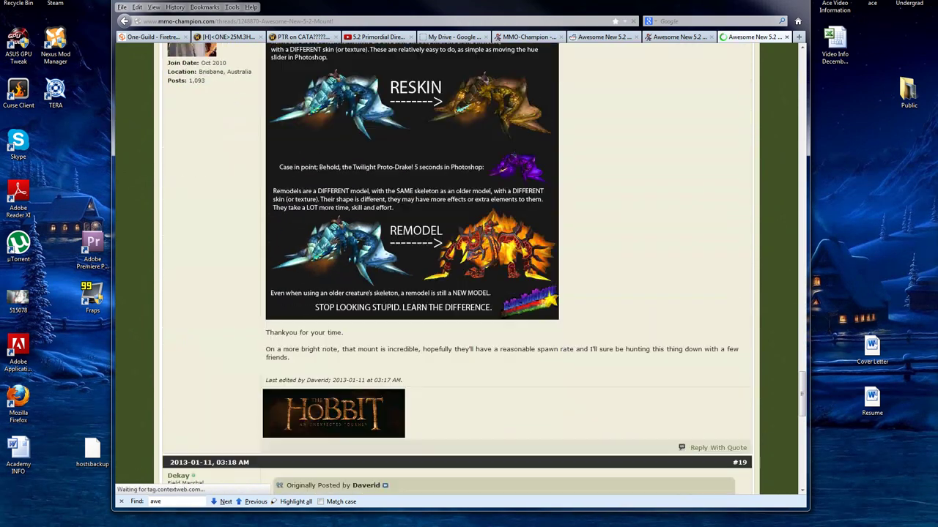
scroll(457, 293, down, 8)
scroll(457, 293, down, 8)
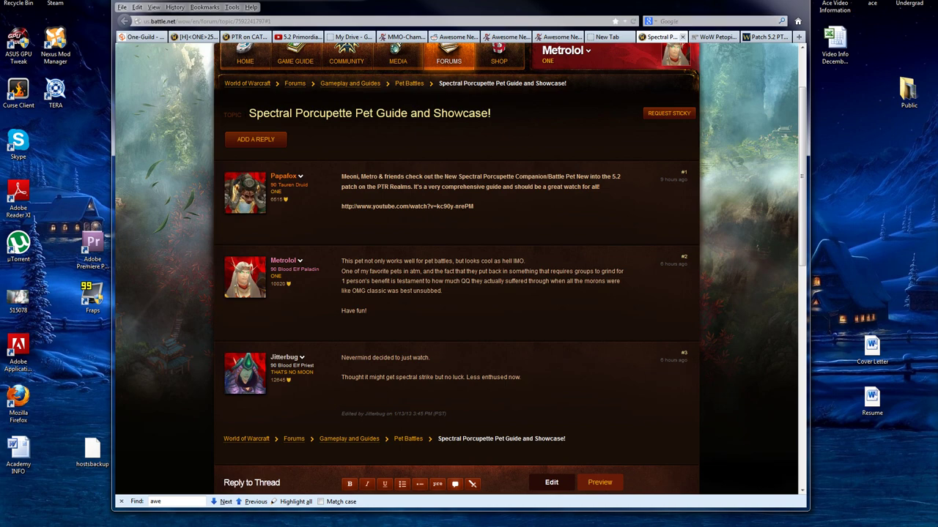
Step: Switch to the next tab, showing the Spectral Porcupette guide video link in comments
key(ctrl+Tab)
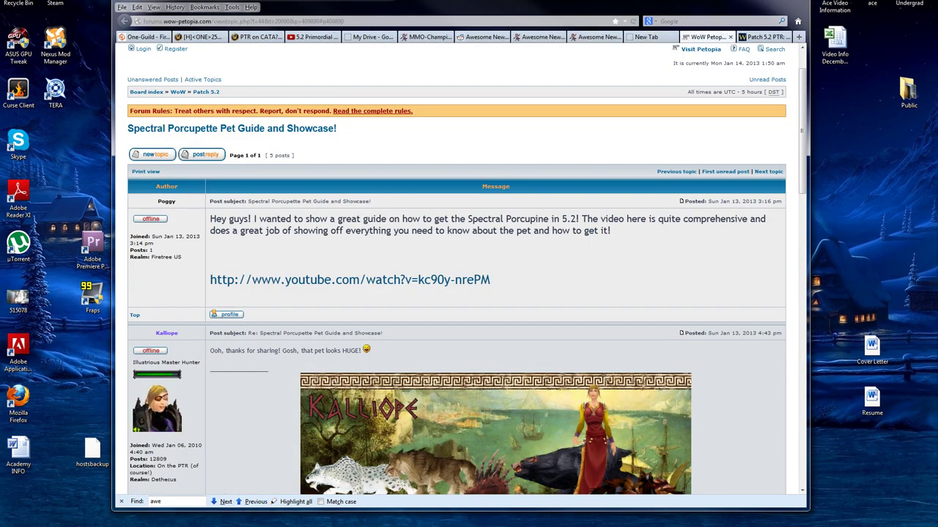
scroll(469, 293, down, 4)
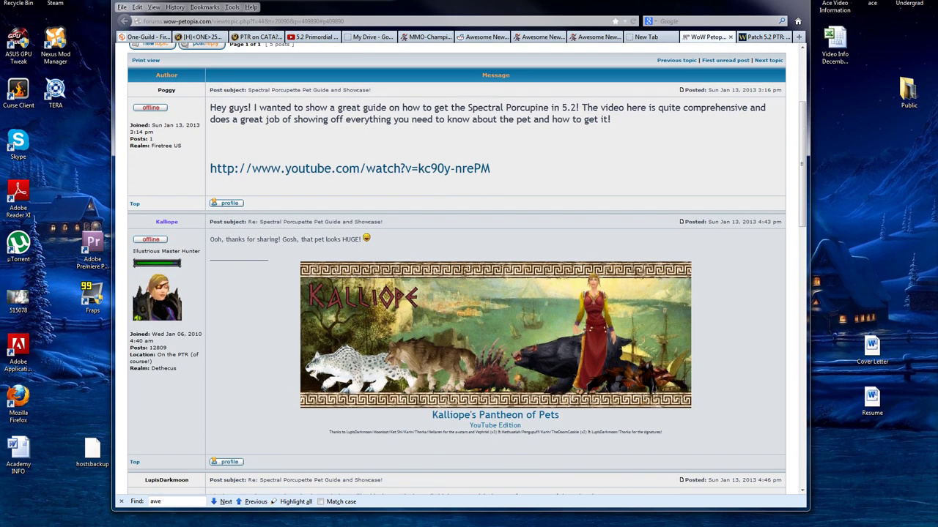
scroll(469, 293, down, 5)
scroll(468, 293, down, 5)
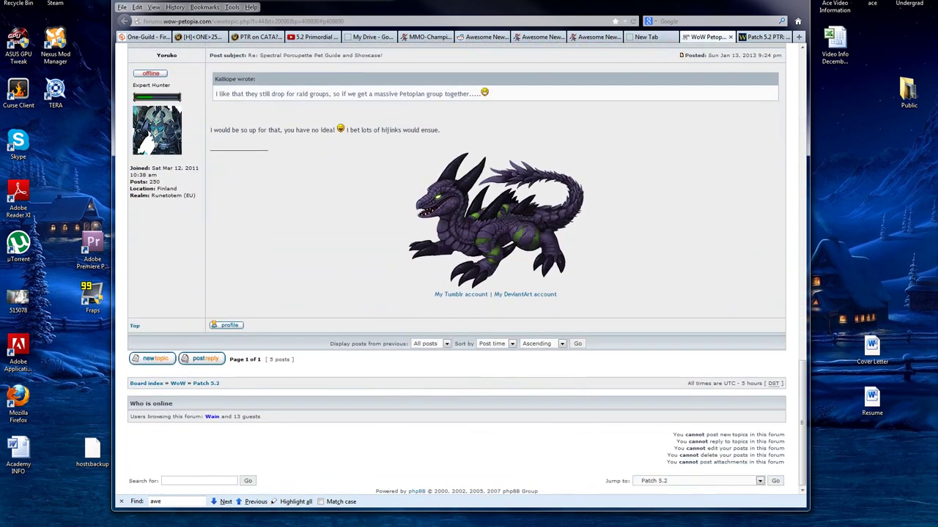
scroll(469, 293, up, 5)
scroll(469, 293, up, 5)
scroll(469, 292, up, 3)
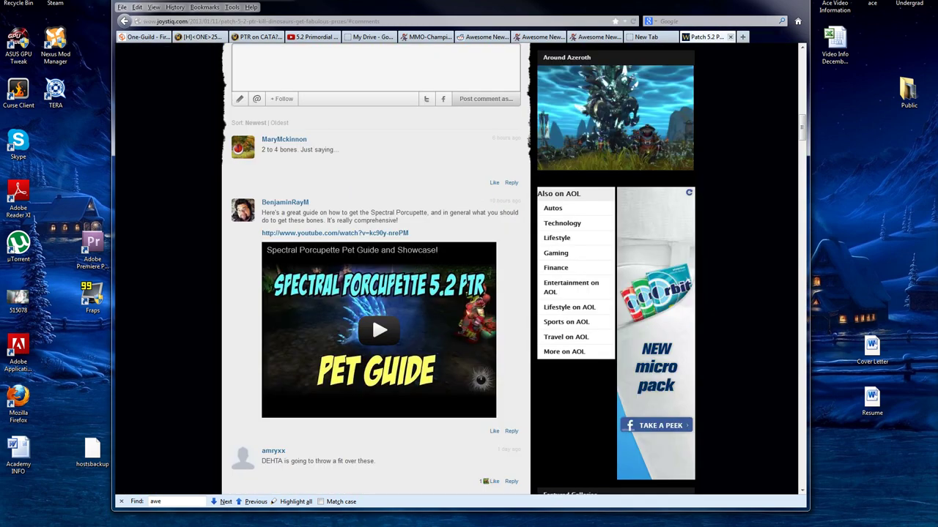
scroll(469, 293, up, 5)
scroll(469, 293, up, 5)
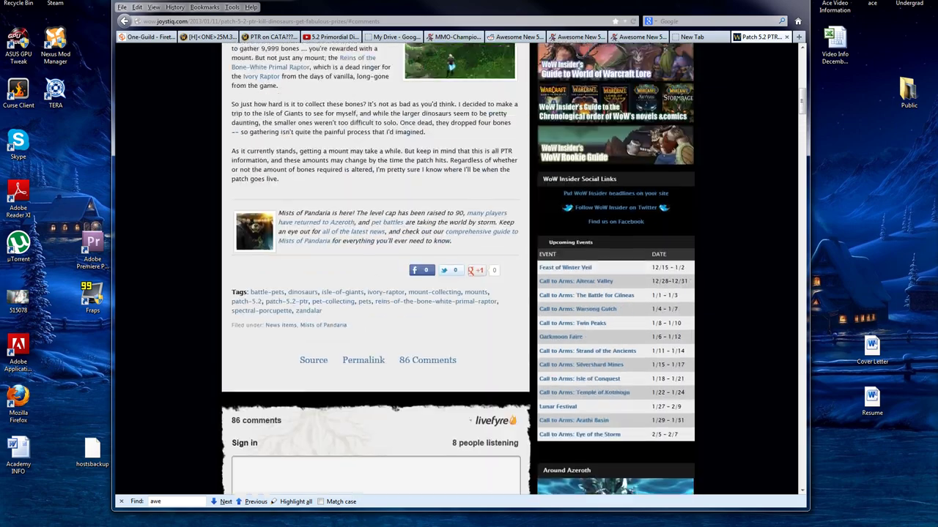
scroll(469, 293, up, 5)
scroll(469, 293, up, 5)
scroll(469, 293, down, 8)
scroll(469, 293, down, 6)
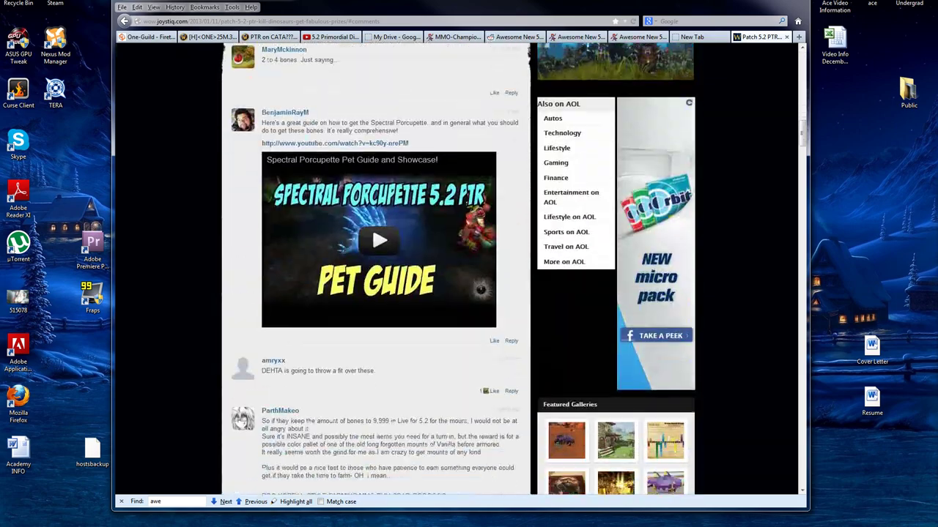
scroll(469, 293, down, 4)
scroll(468, 293, down, 2)
scroll(469, 293, down, 3)
scroll(469, 293, up, 6)
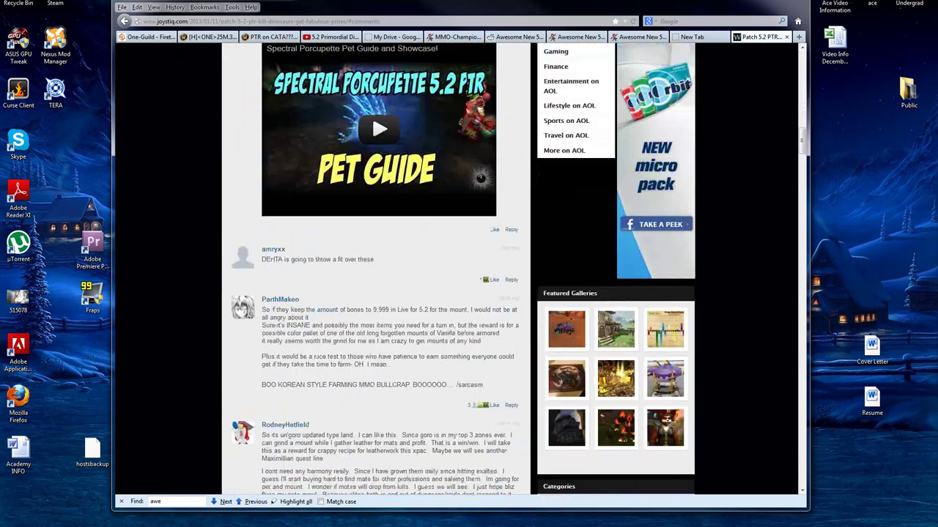
scroll(469, 293, up, 3)
scroll(469, 293, up, 2)
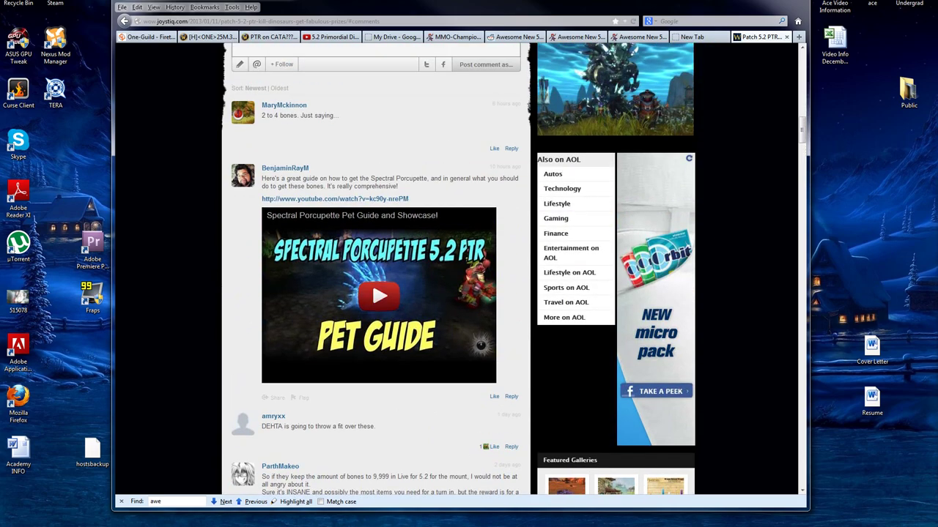
scroll(469, 293, up, 5)
scroll(468, 293, up, 8)
scroll(468, 293, up, 2)
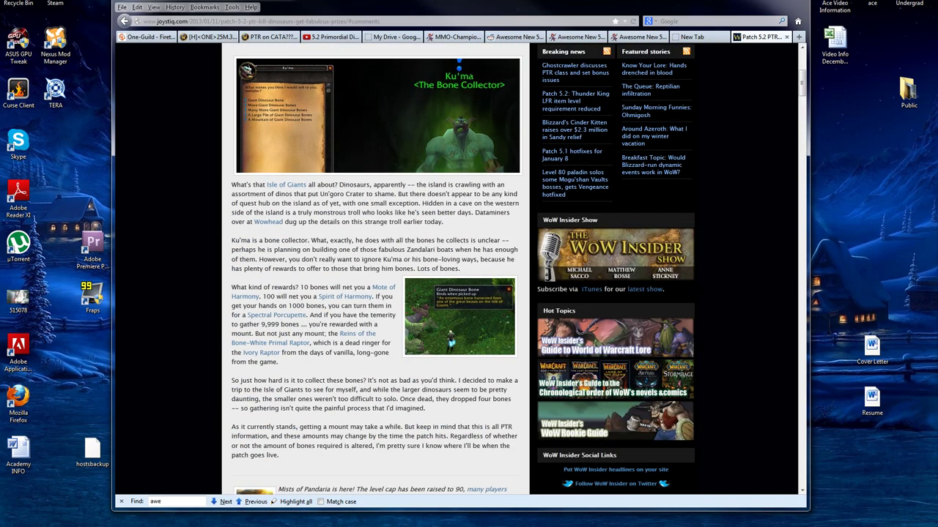
scroll(469, 293, down, 8)
scroll(469, 293, down, 8)
scroll(469, 293, down, 1)
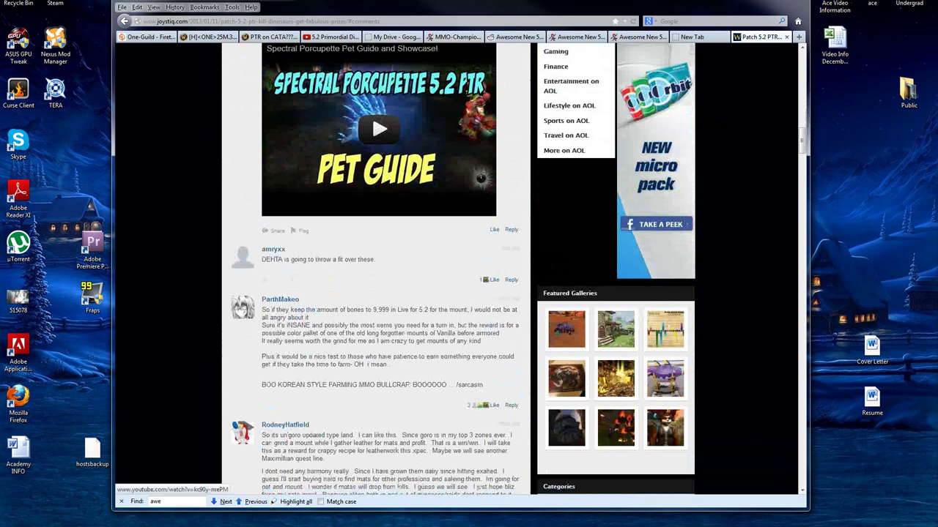
scroll(469, 293, up, 1)
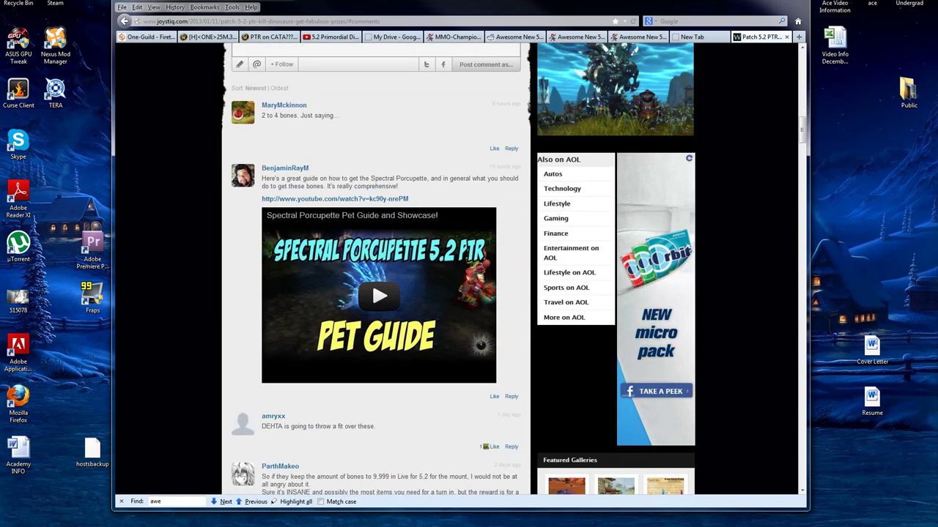